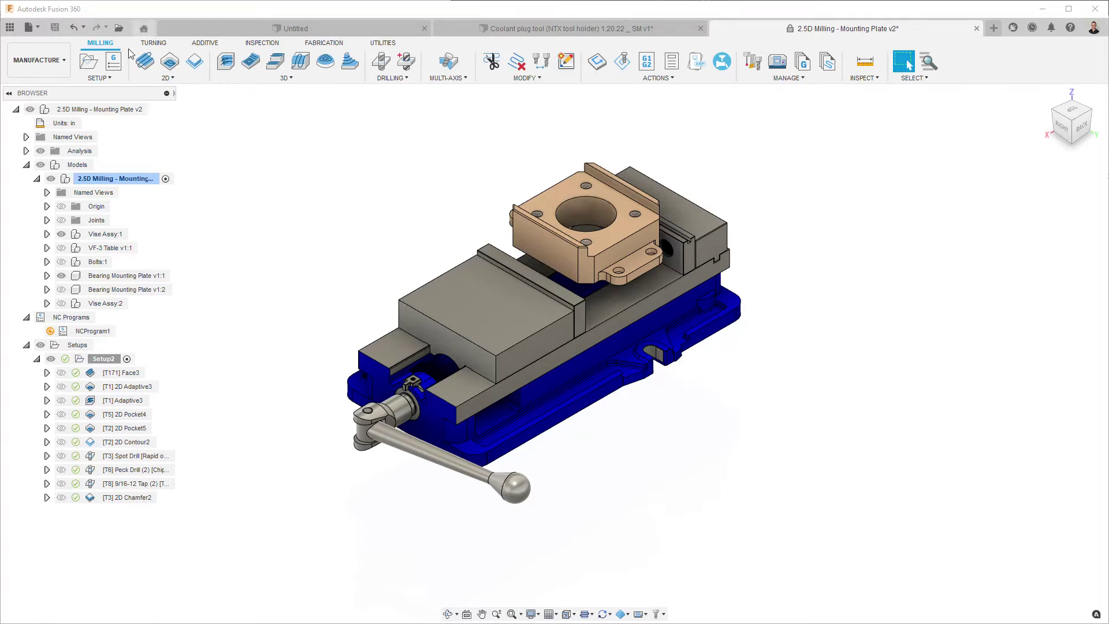
- Switch from the Manufacture workspace to the Design workspace to show both vises and plates
{"action": "left_click", "coordinate": [60, 63]}
{"action": "left_click", "coordinate": [47, 85]}
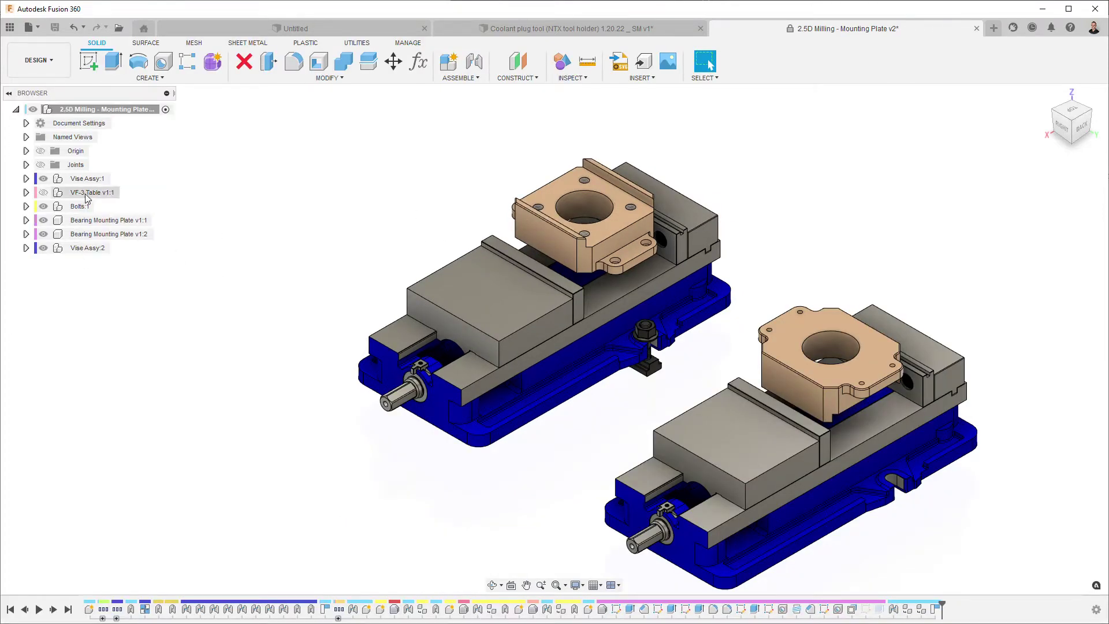
- Compare Bearing Mounting Plate v1:1 and v1:2 in the browser, then expand v1:2's contents
{"action": "left_click", "coordinate": [91, 223]}
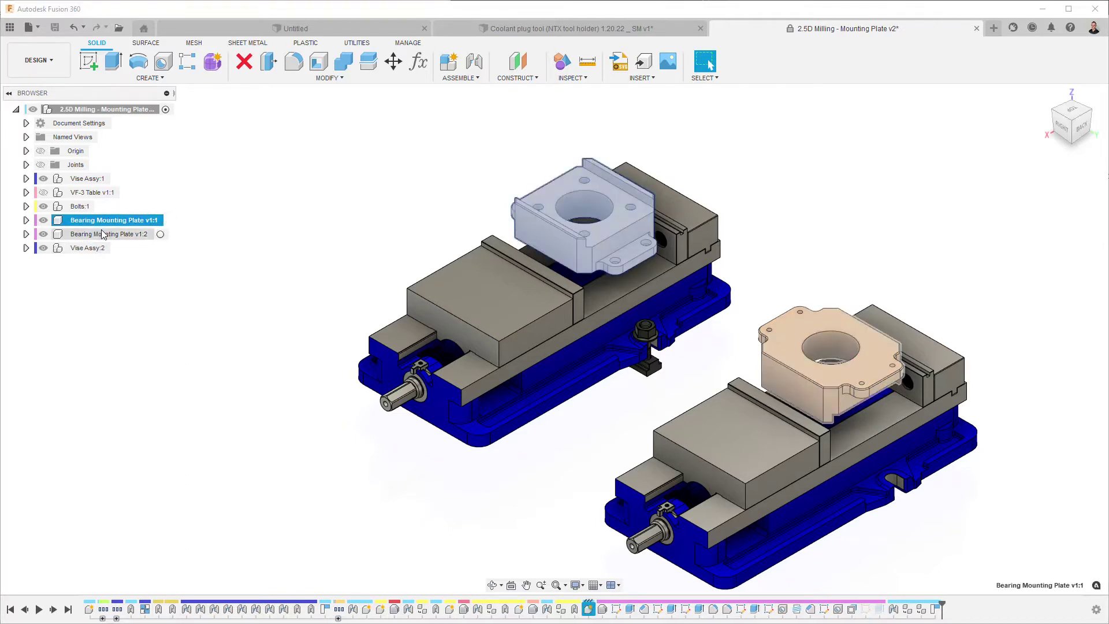
{"action": "left_click", "coordinate": [104, 234]}
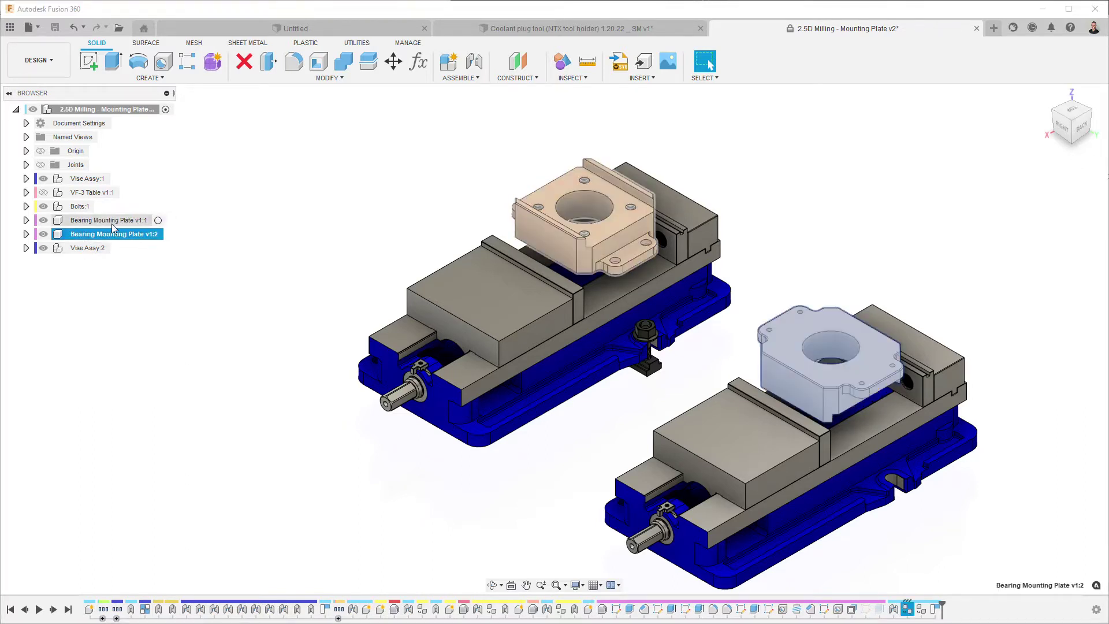
{"action": "left_click", "coordinate": [113, 224]}
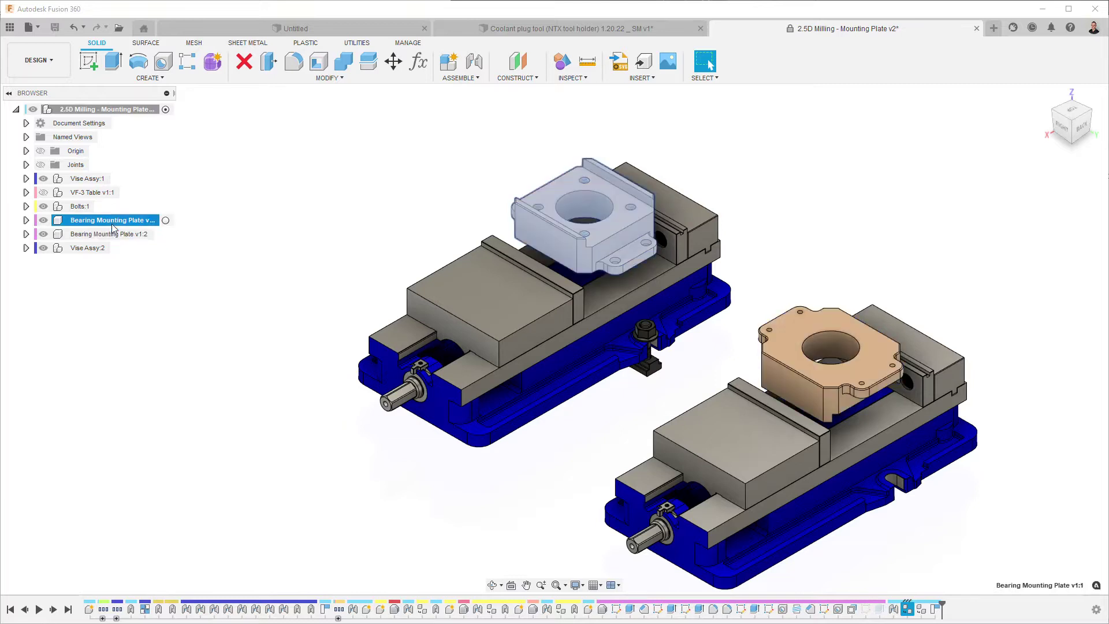
{"action": "left_click", "coordinate": [121, 233]}
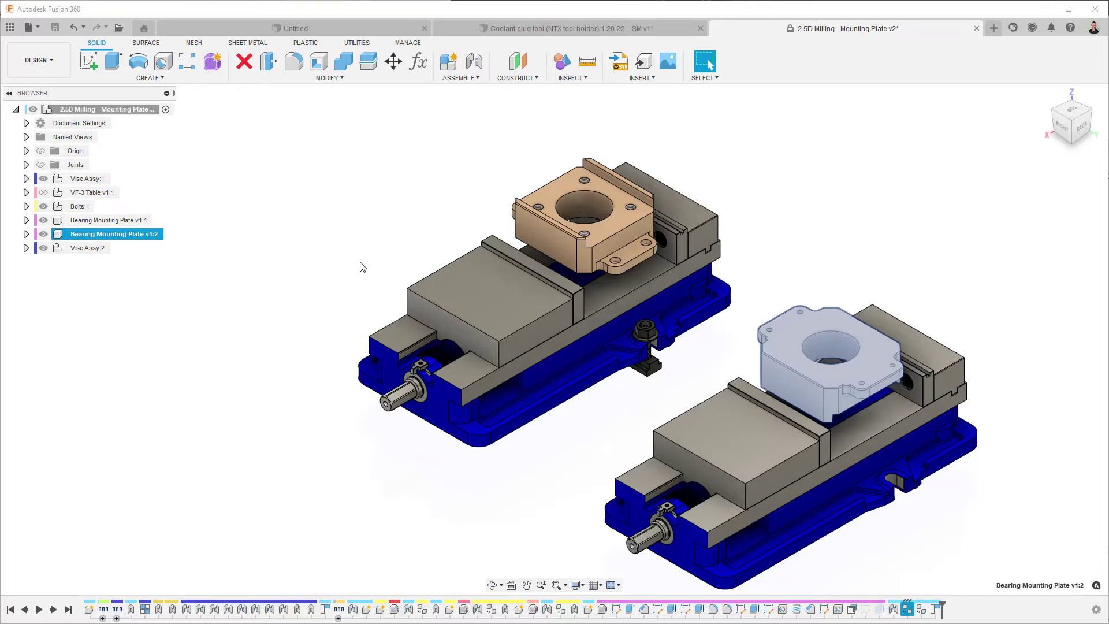
{"action": "left_click", "coordinate": [27, 235]}
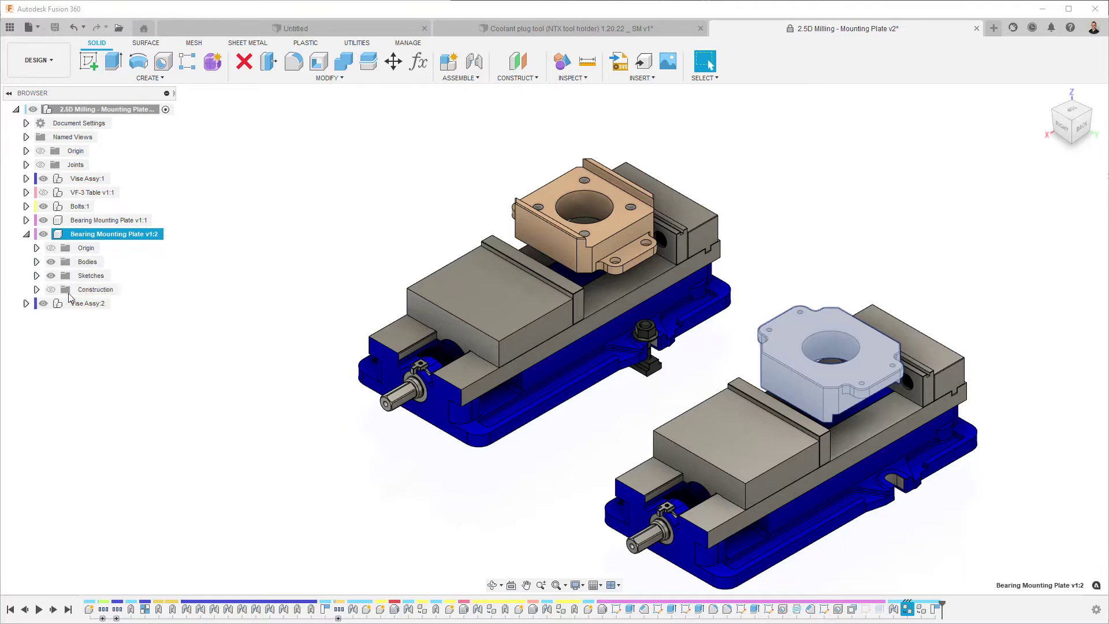
- Inspect Body1 in the Bodies folder of Bearing Mounting Plate v1:2, then collapse it
{"action": "left_click", "coordinate": [36, 262]}
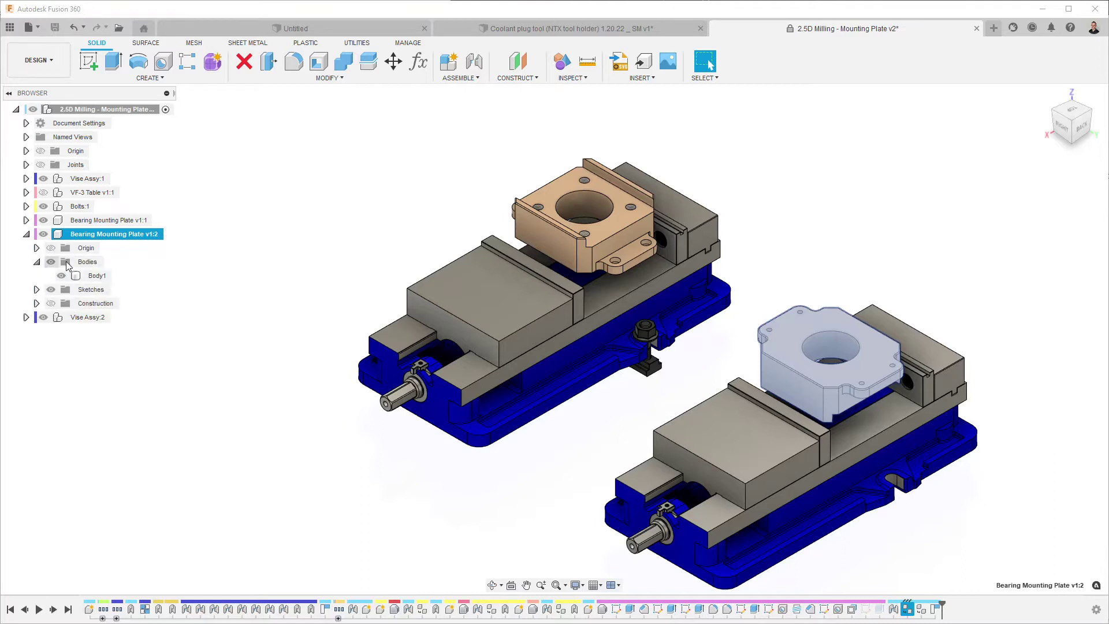
{"action": "left_click", "coordinate": [96, 276]}
{"action": "left_click", "coordinate": [114, 235]}
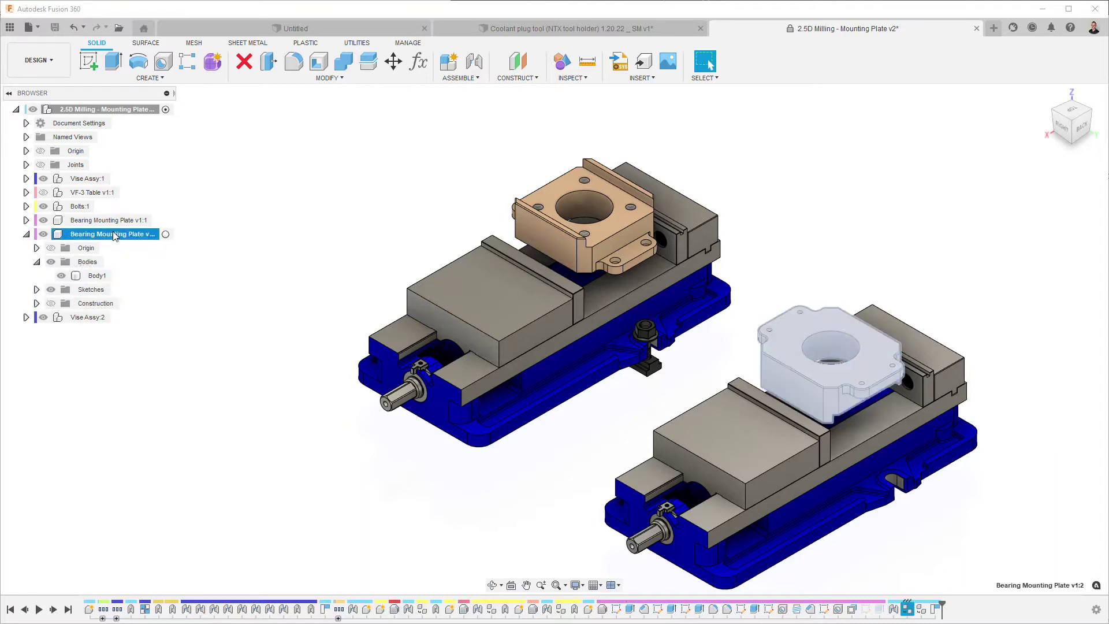
{"action": "left_click", "coordinate": [26, 234]}
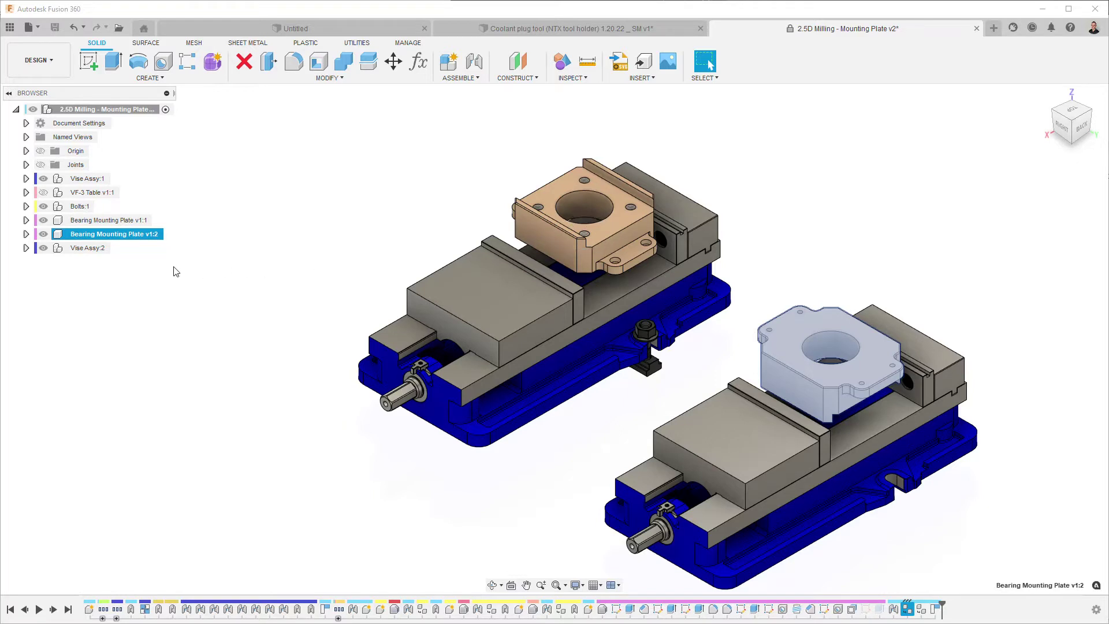
- Reselect plates v1:1 and v1:2 to compare them, then bring up the workspace list
{"action": "left_click", "coordinate": [117, 224]}
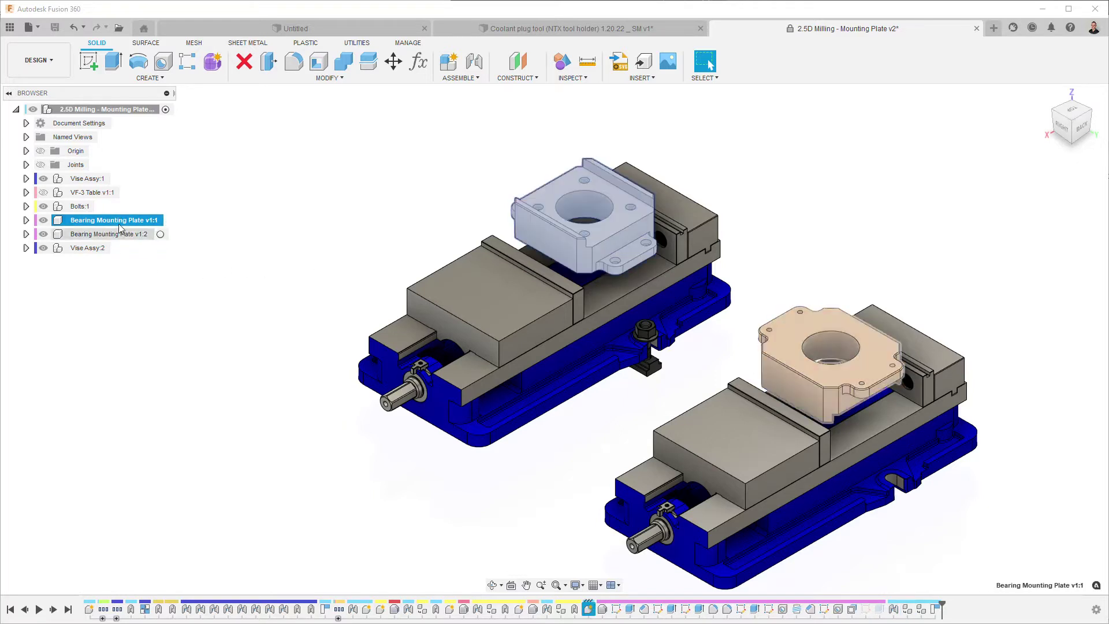
{"action": "left_click", "coordinate": [132, 234]}
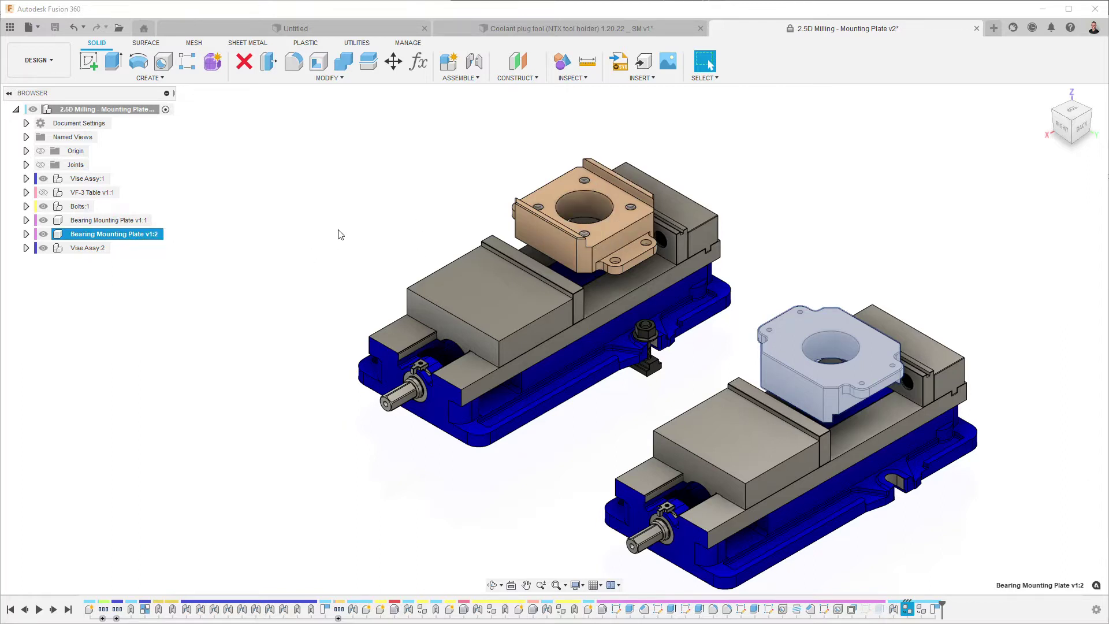
{"action": "left_click", "coordinate": [51, 63]}
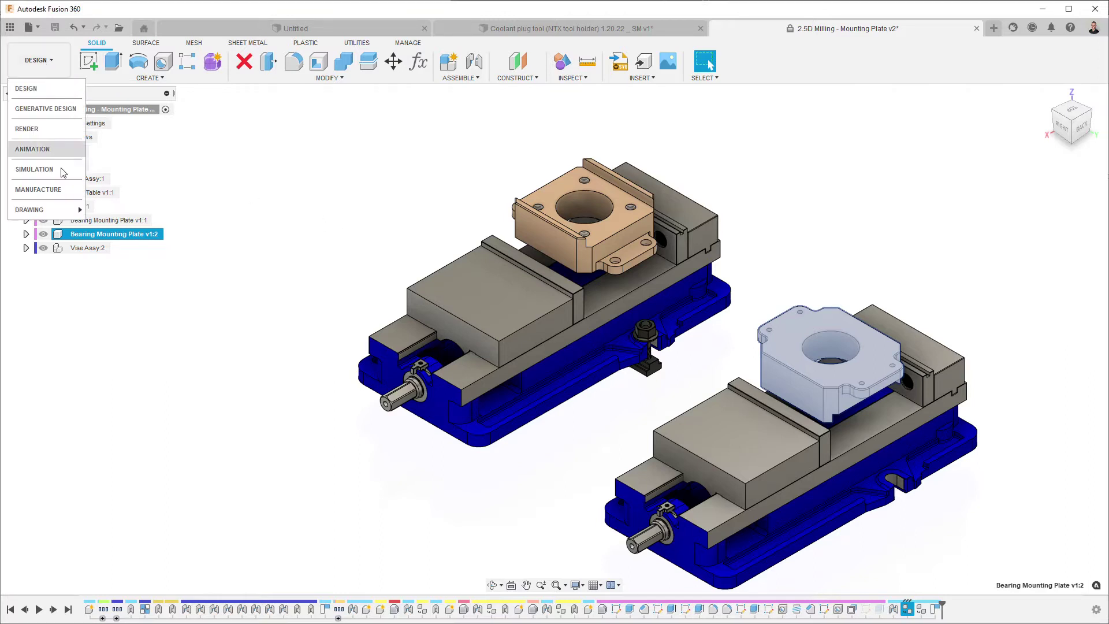
- Return to the Manufacture workspace and rename Setup2 to Setup1
{"action": "left_click", "coordinate": [35, 189]}
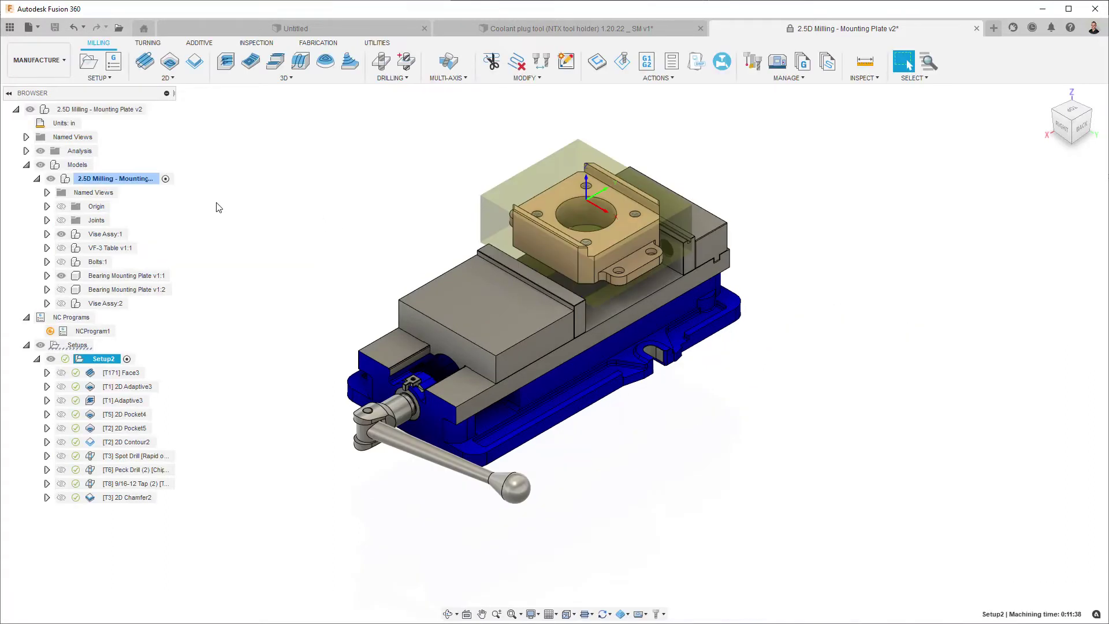
{"action": "left_click", "coordinate": [110, 361]}
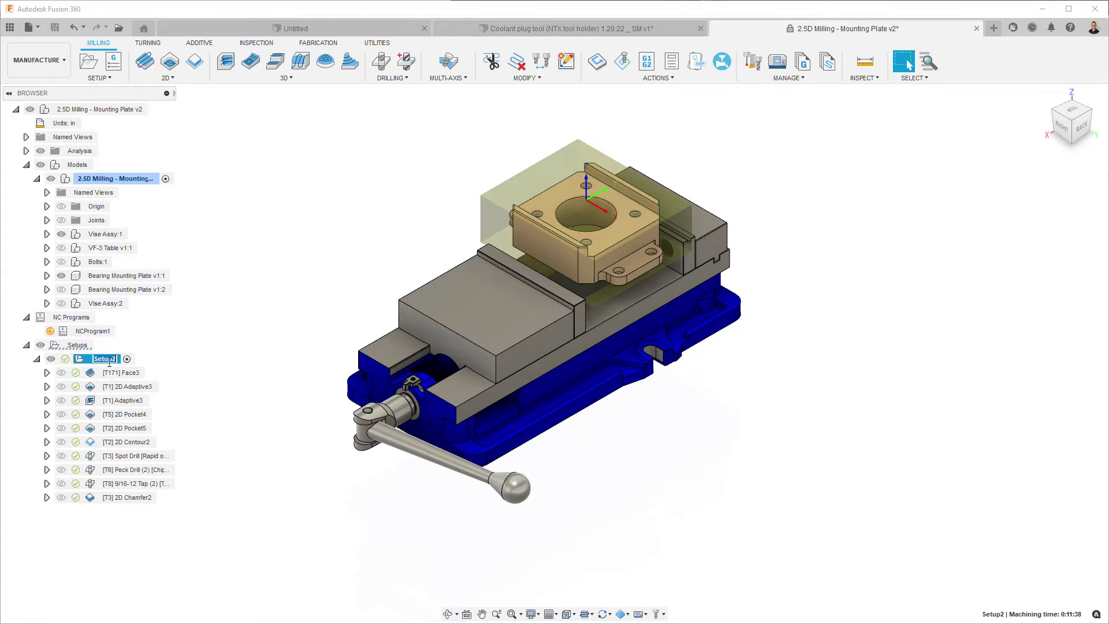
{"action": "key", "text": "Return"}
- Review Setup1's model selection, Bearing Mounting Plate v1:1, and cancel without changes
{"action": "right_click", "coordinate": [105, 360]}
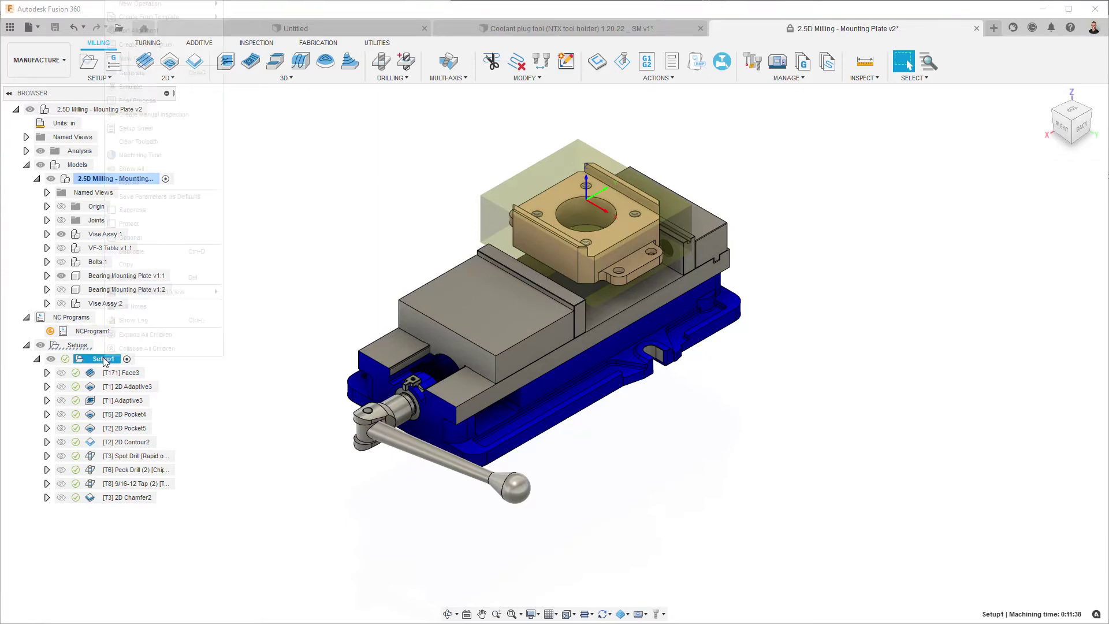
{"action": "left_click", "coordinate": [138, 2]}
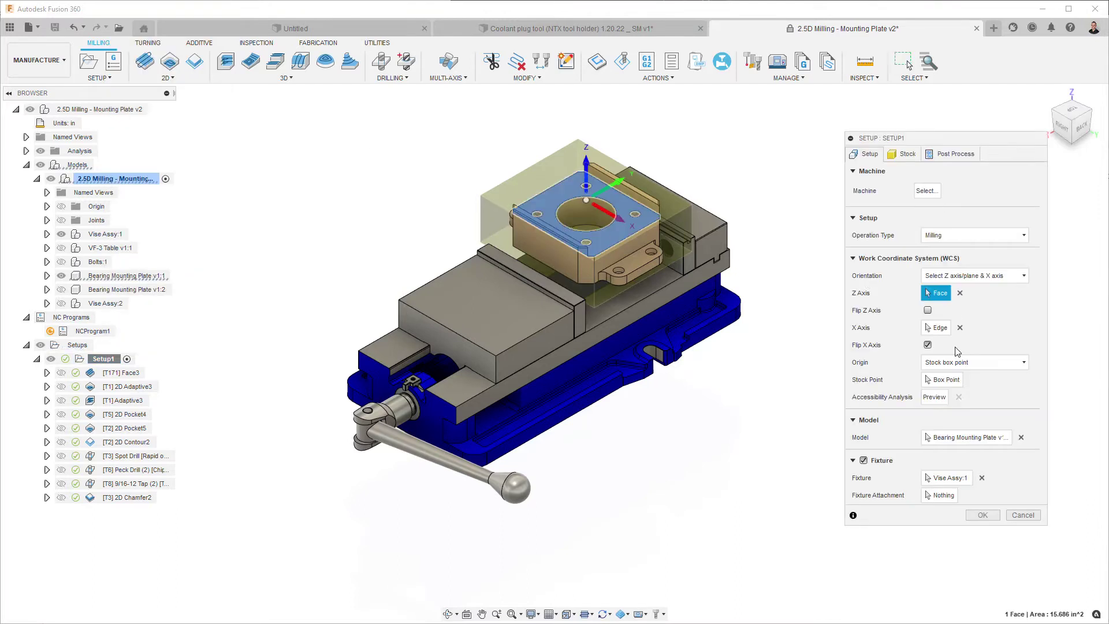
{"action": "left_click", "coordinate": [932, 439]}
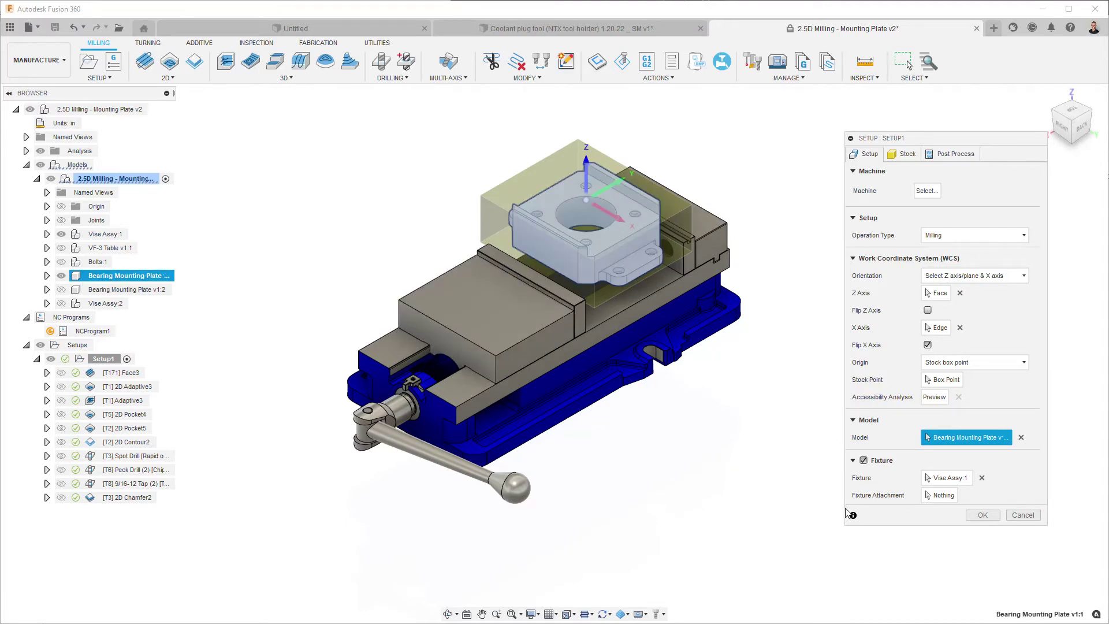
{"action": "left_click", "coordinate": [1023, 515]}
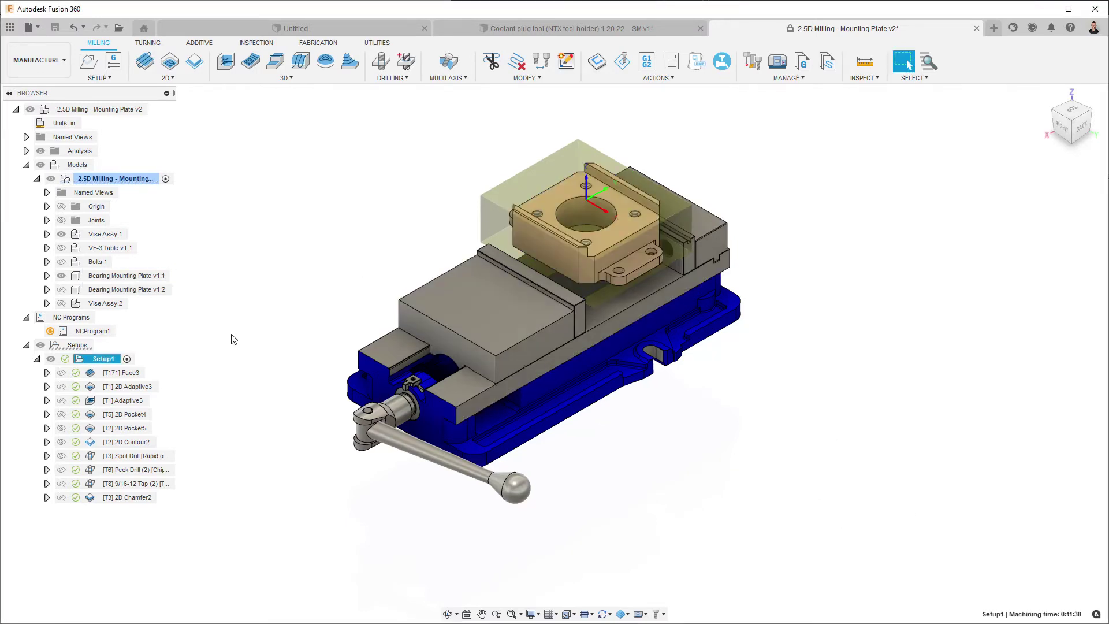
{"action": "left_click", "coordinate": [129, 499]}
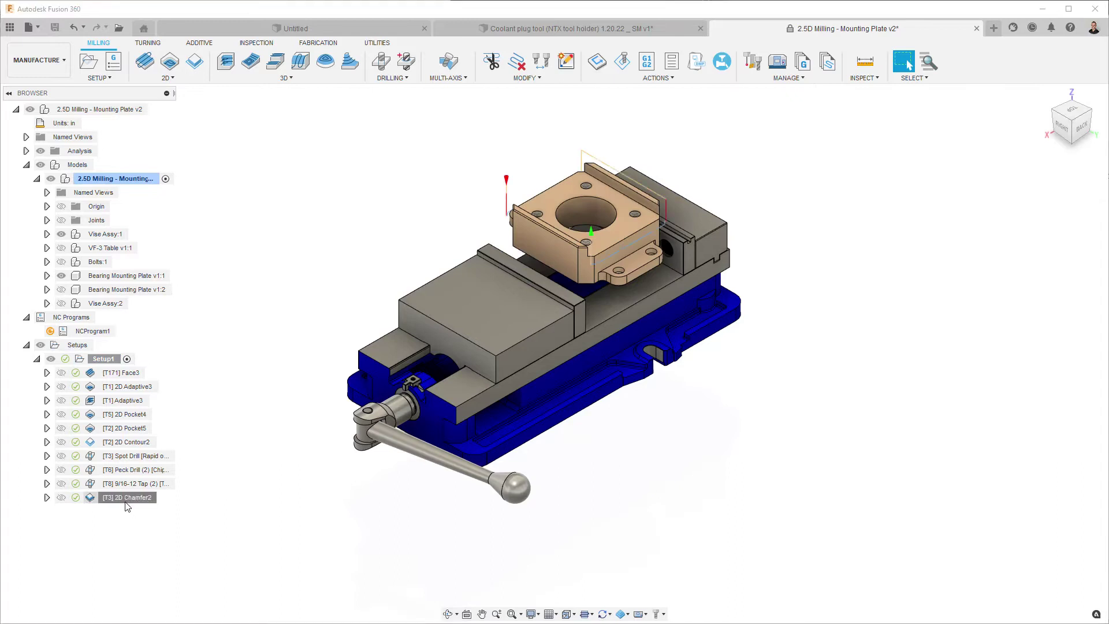
{"action": "left_click", "coordinate": [623, 614]}
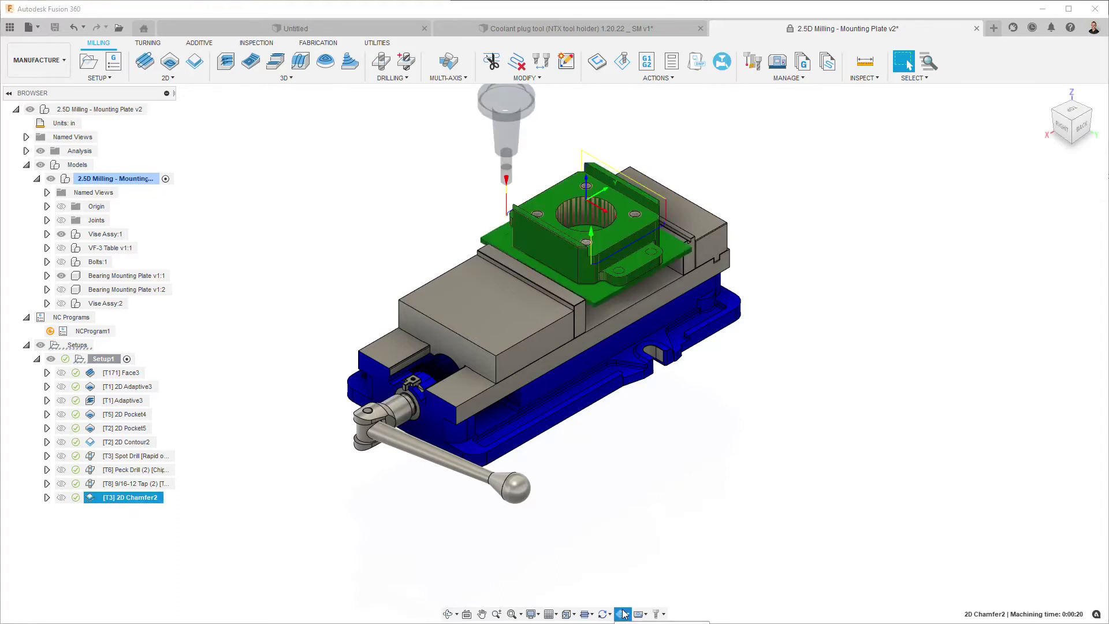
{"action": "left_click", "coordinate": [644, 556]}
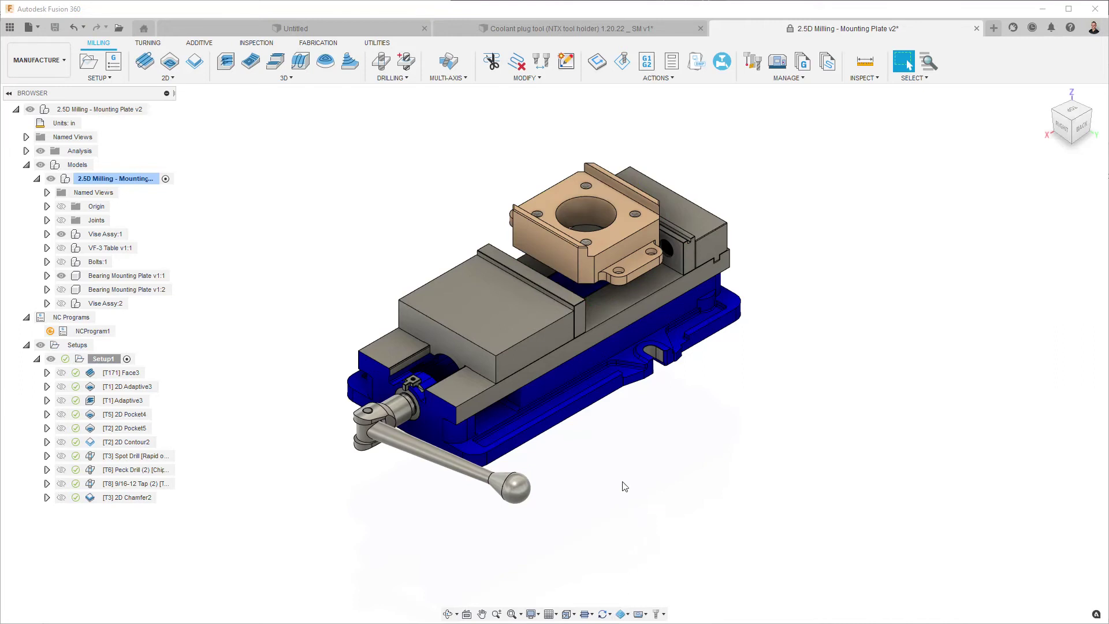
{"action": "left_click", "coordinate": [122, 499]}
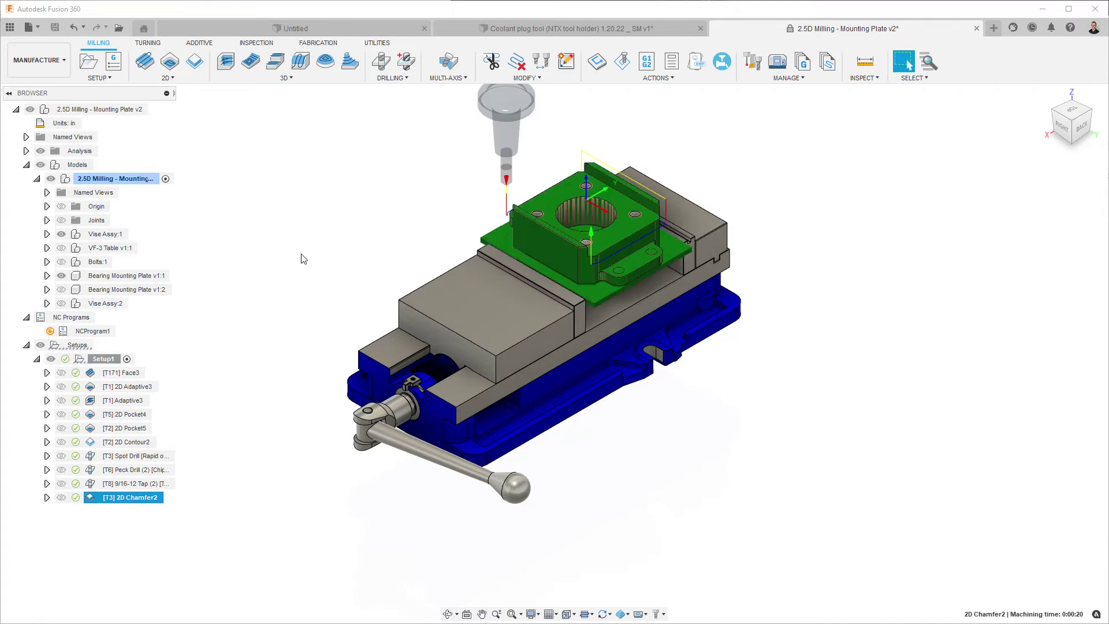
{"action": "left_click", "coordinate": [376, 43]}
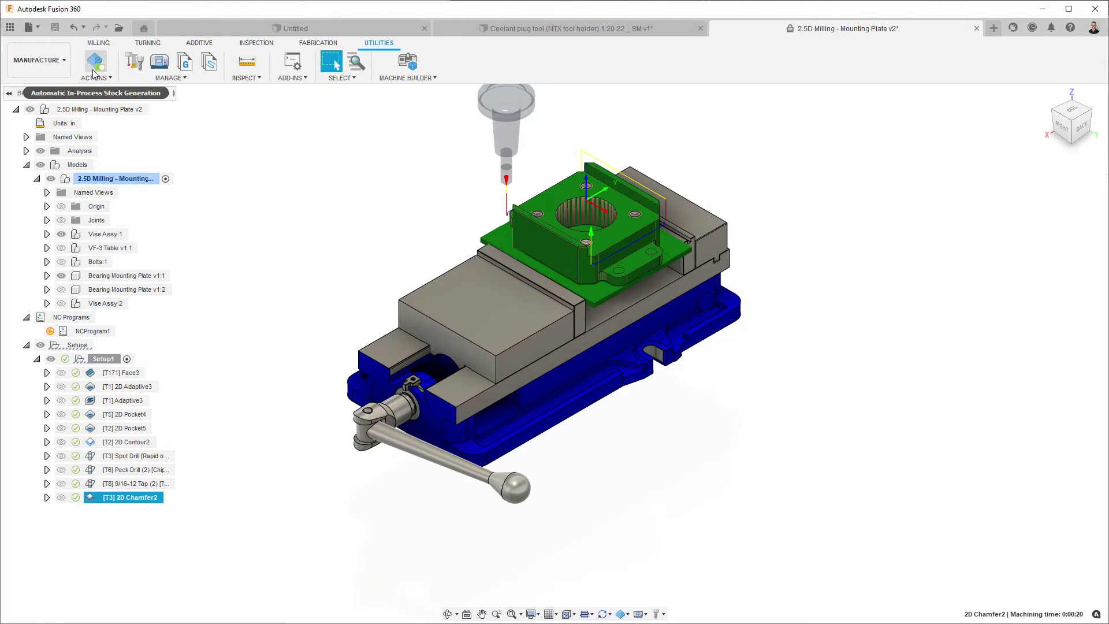
{"action": "mouse_move", "coordinate": [95, 73]}
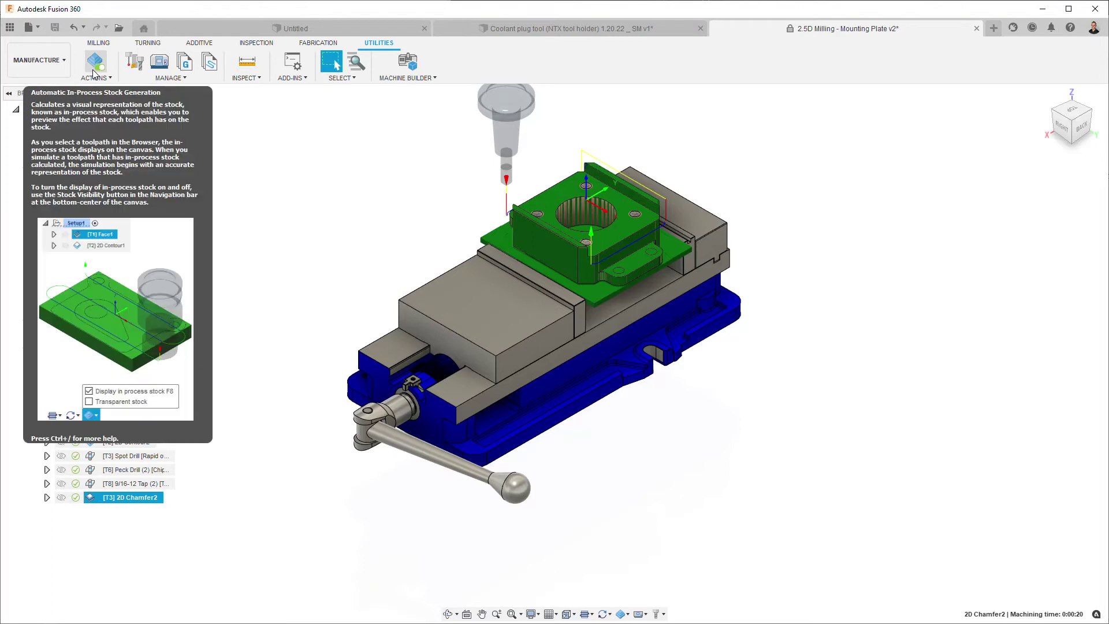
{"action": "left_click", "coordinate": [281, 230]}
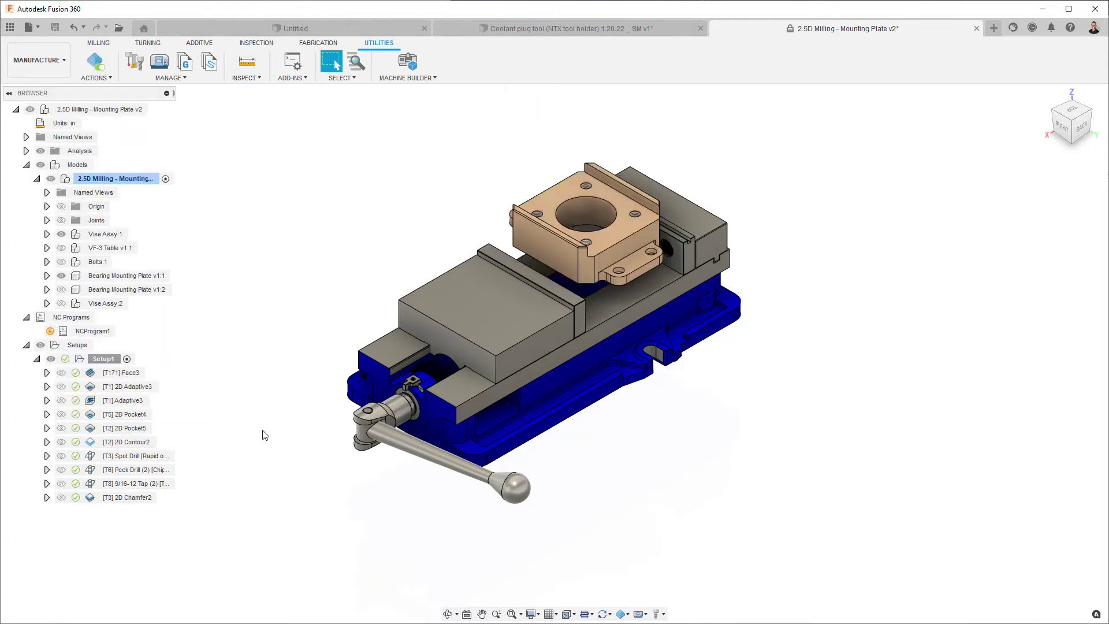
{"action": "left_click", "coordinate": [144, 500]}
{"action": "scroll", "coordinate": [435, 234], "scroll_direction": "up", "scroll_amount": 5}
{"action": "scroll", "coordinate": [416, 242], "scroll_direction": "up", "scroll_amount": 2}
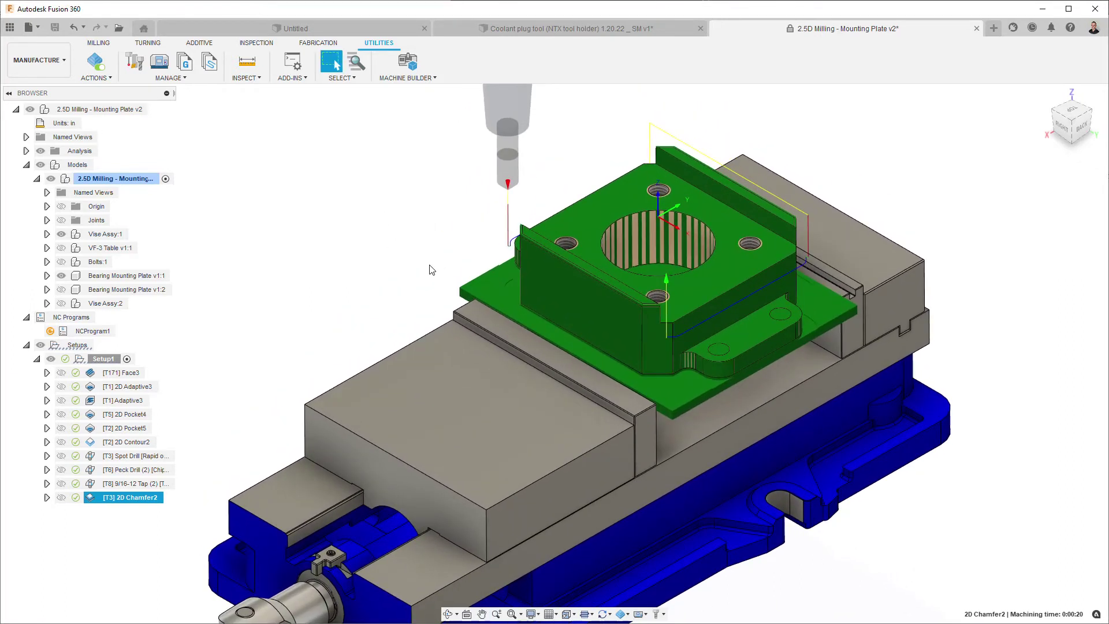
{"action": "middle_click_drag", "start_coordinate": [412, 270], "coordinate": [407, 268], "text": "shift"}
{"action": "left_click_drag", "start_coordinate": [407, 267], "coordinate": [364, 297]}
{"action": "scroll", "coordinate": [370, 297], "scroll_direction": "down", "scroll_amount": 5}
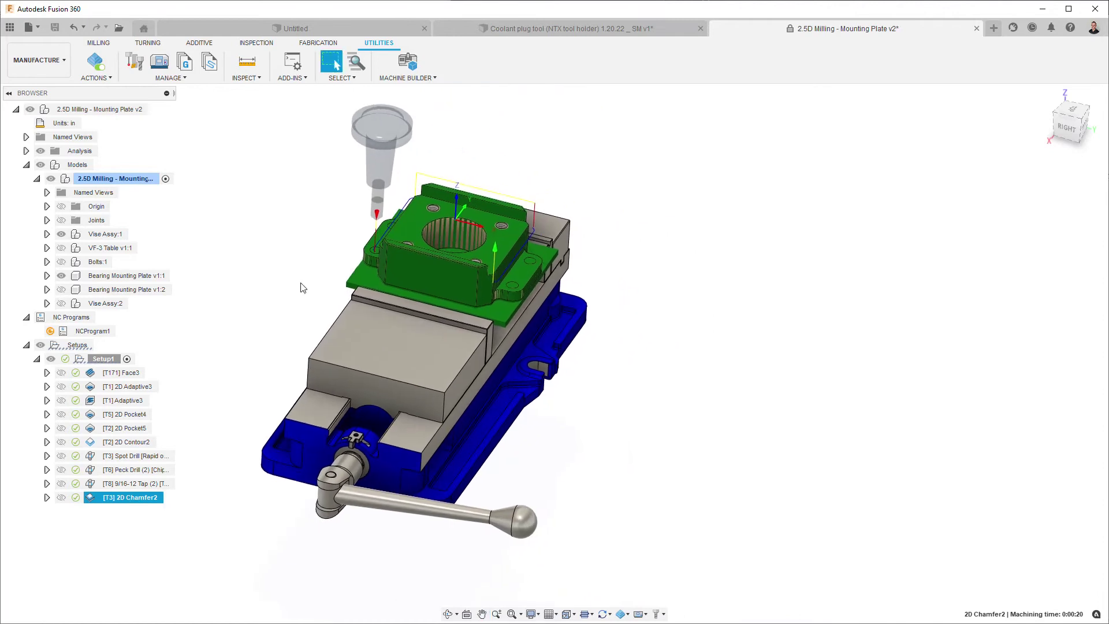
{"action": "key", "text": "Escape"}
- Create a new milling setup with model Bearing Mounting Plate v1:2 and fixture Vise Assy:2
{"action": "left_click", "coordinate": [103, 44]}
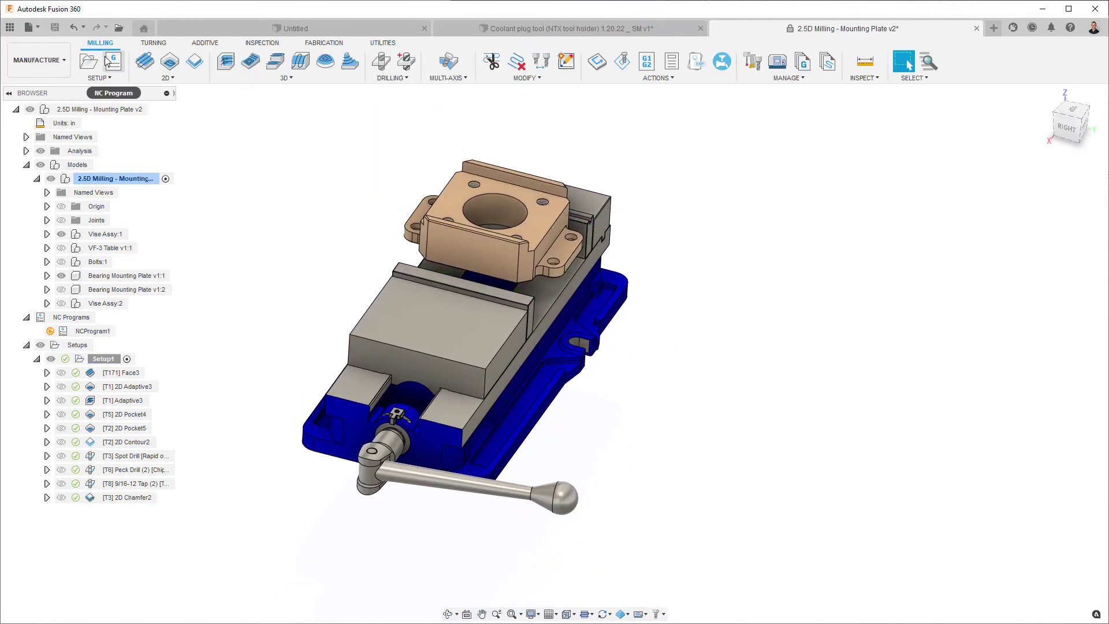
{"action": "left_click", "coordinate": [88, 58]}
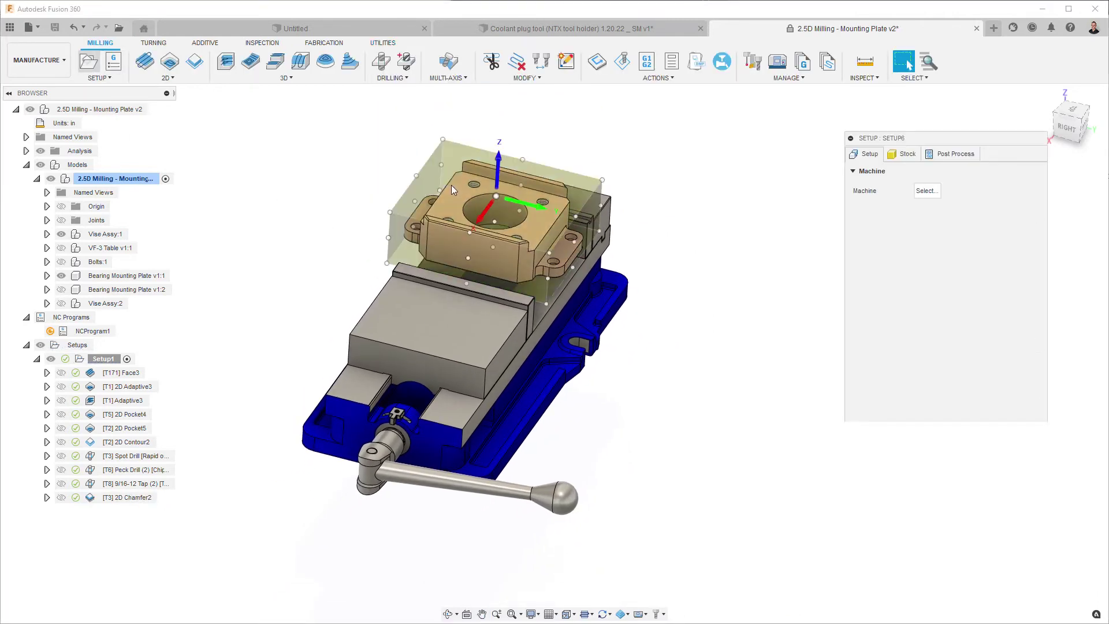
{"action": "left_click", "coordinate": [944, 368]}
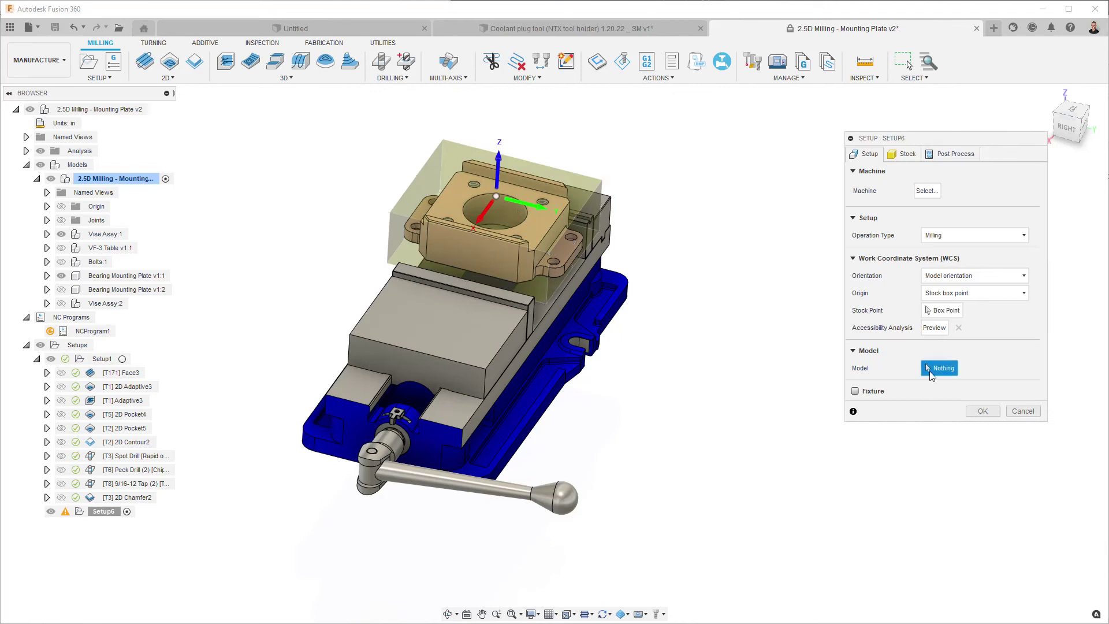
{"action": "left_click", "coordinate": [144, 290]}
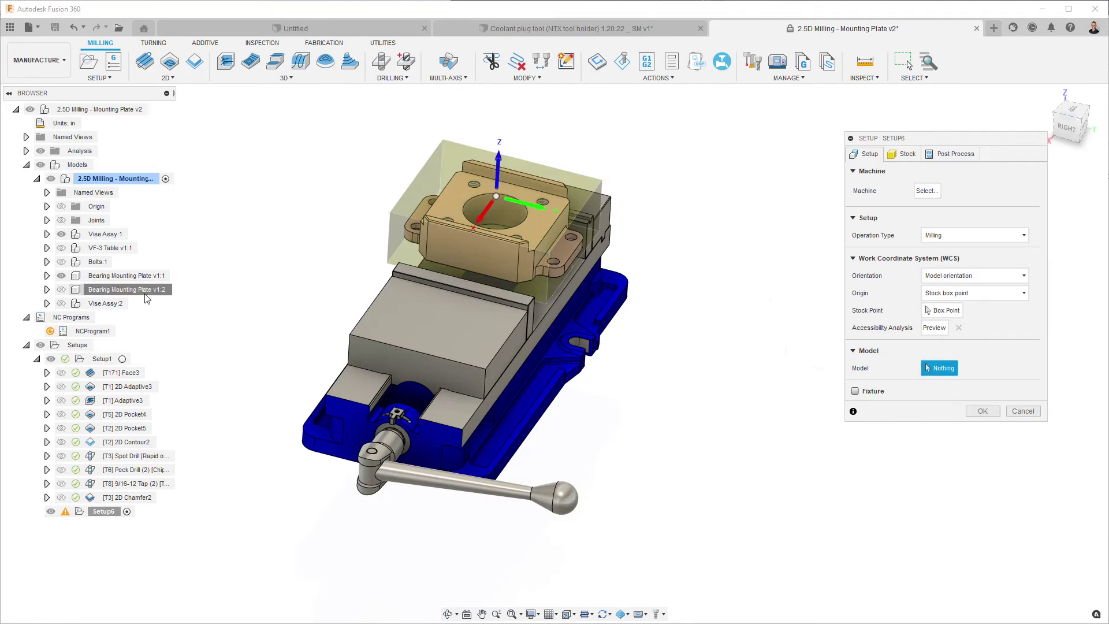
{"action": "middle_click_drag", "start_coordinate": [577, 407], "coordinate": [442, 373]}
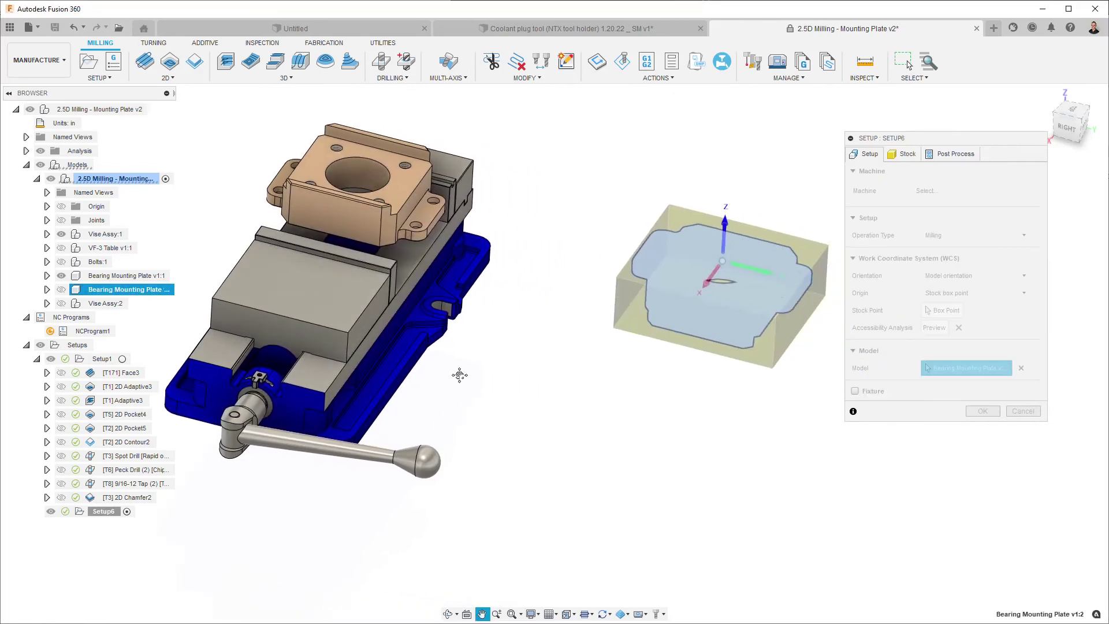
{"action": "left_click", "coordinate": [855, 392]}
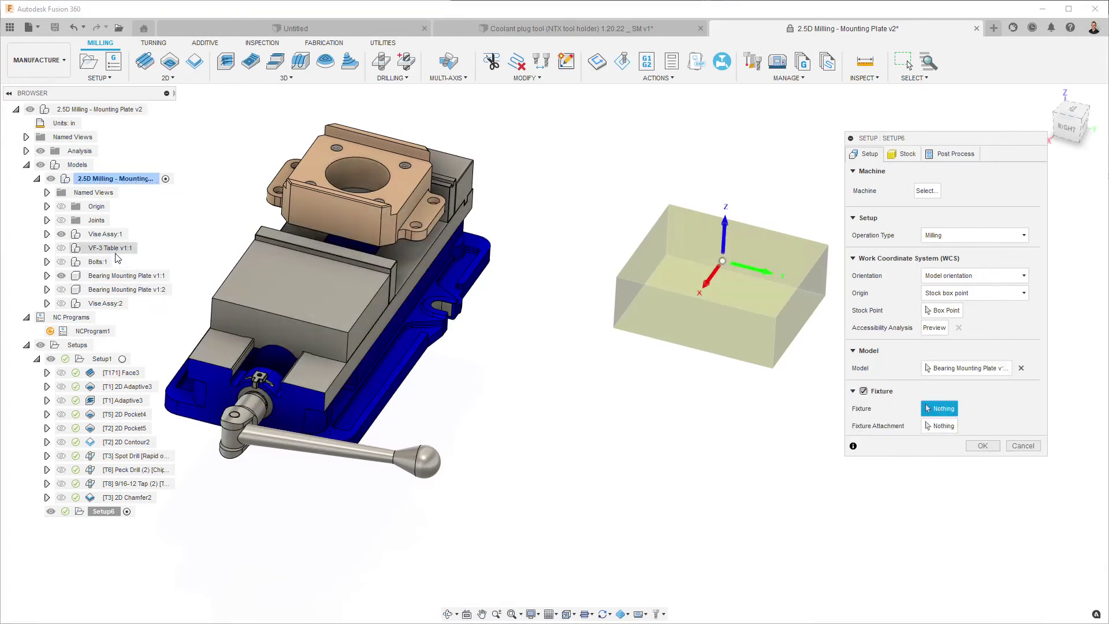
{"action": "left_click", "coordinate": [105, 304]}
{"action": "left_click", "coordinate": [106, 306]}
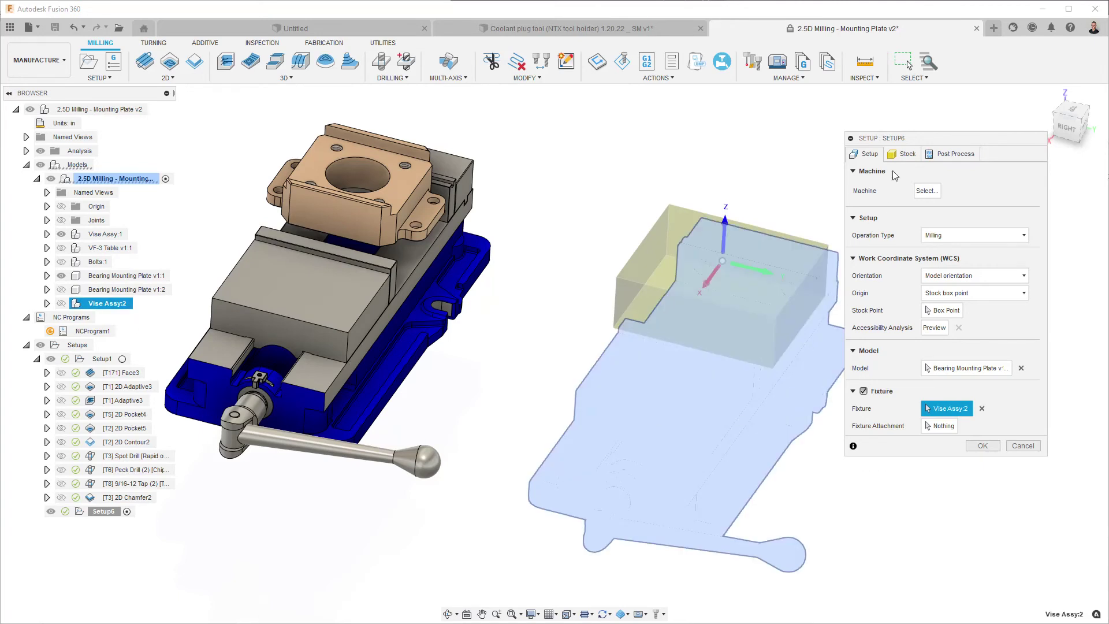
- Set the stock to come from the preceding setup with Continue Rest Machining on, and confirm
{"action": "left_click", "coordinate": [901, 156]}
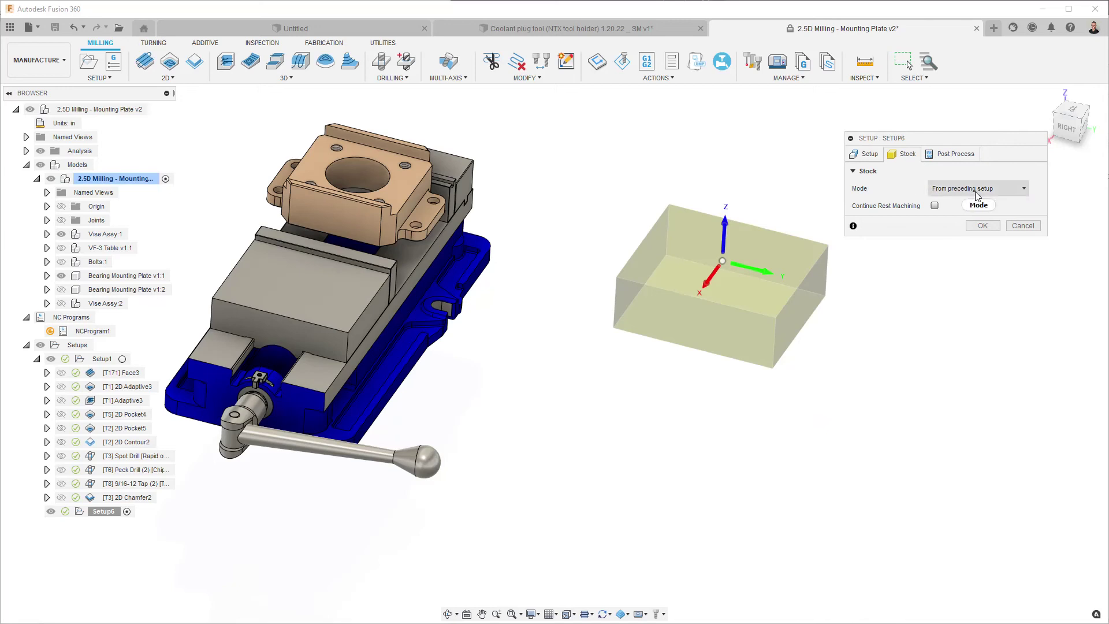
{"action": "left_click", "coordinate": [934, 206]}
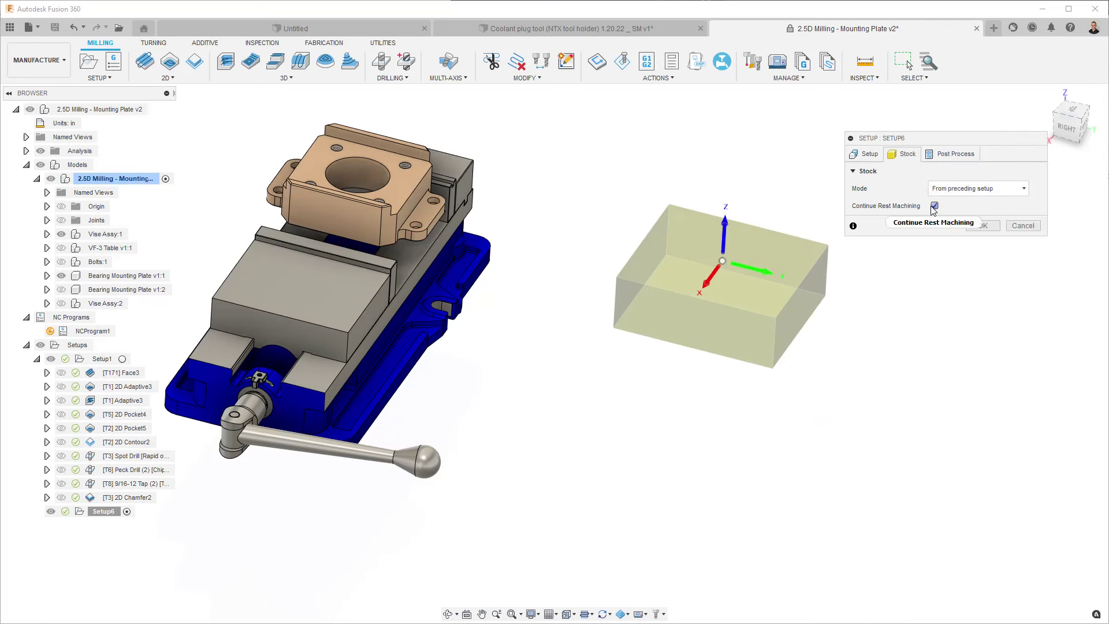
{"action": "left_click", "coordinate": [982, 226]}
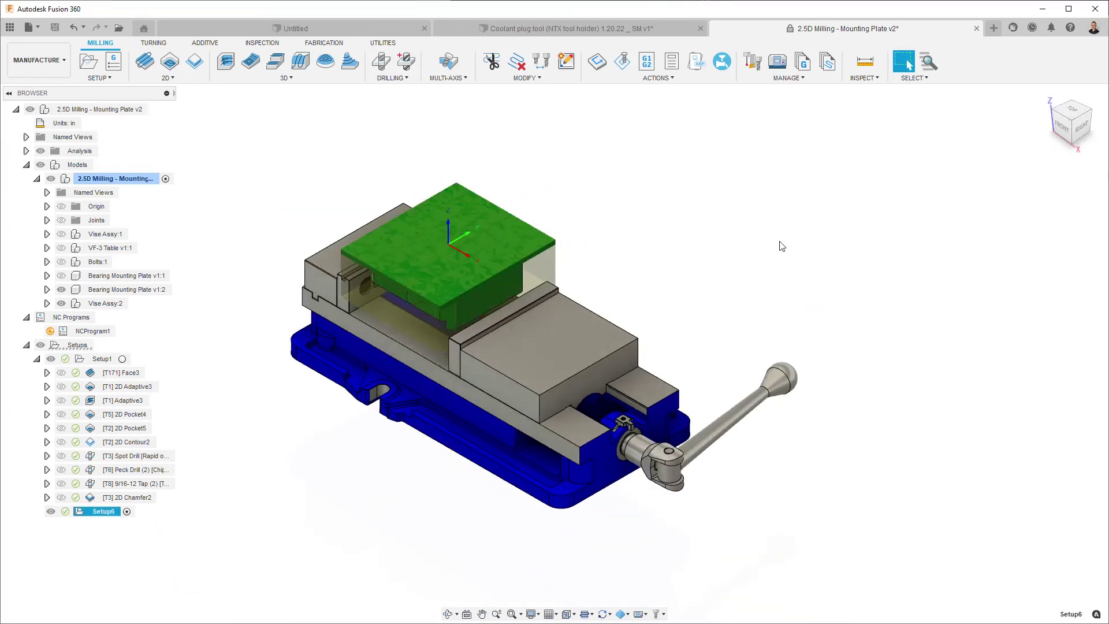
{"action": "middle_click_drag", "start_coordinate": [760, 297], "coordinate": [428, 218], "text": "shift"}
{"action": "scroll", "coordinate": [642, 210], "scroll_direction": "up", "scroll_amount": 5}
{"action": "scroll", "coordinate": [673, 256], "scroll_direction": "down", "scroll_amount": 5}
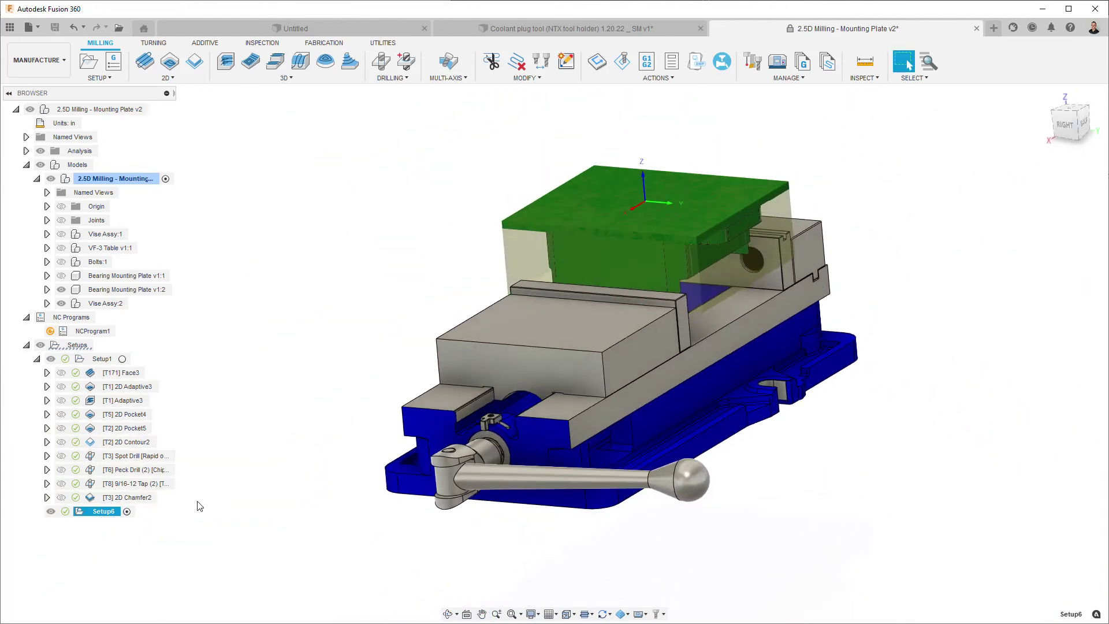
{"action": "left_click", "coordinate": [605, 615]}
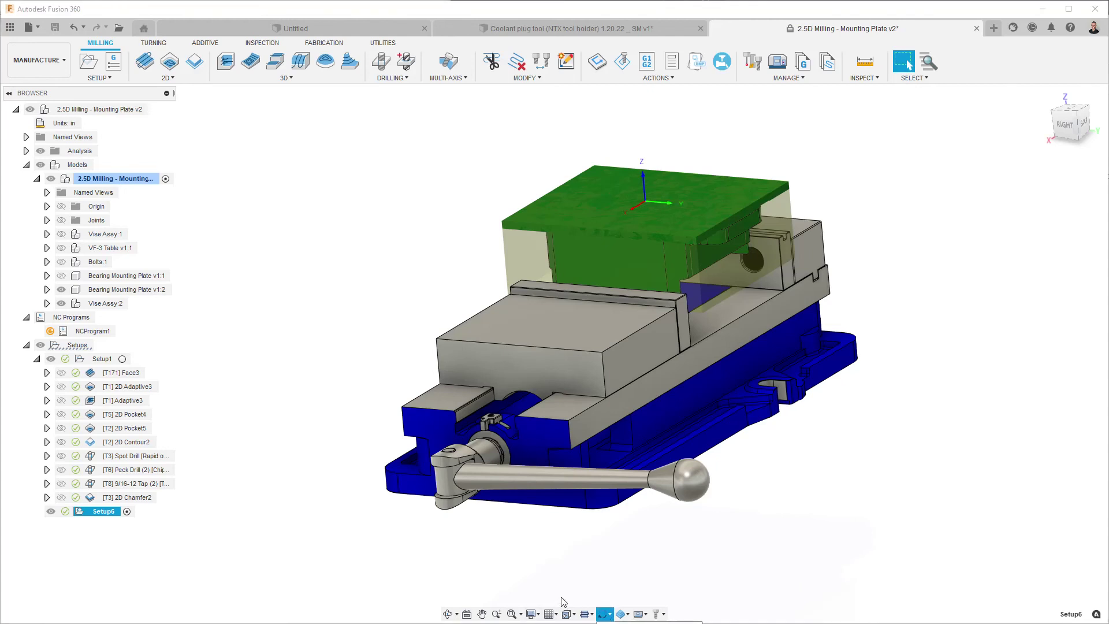
{"action": "left_click", "coordinate": [558, 564]}
{"action": "left_click", "coordinate": [124, 360]}
{"action": "left_click", "coordinate": [124, 359]}
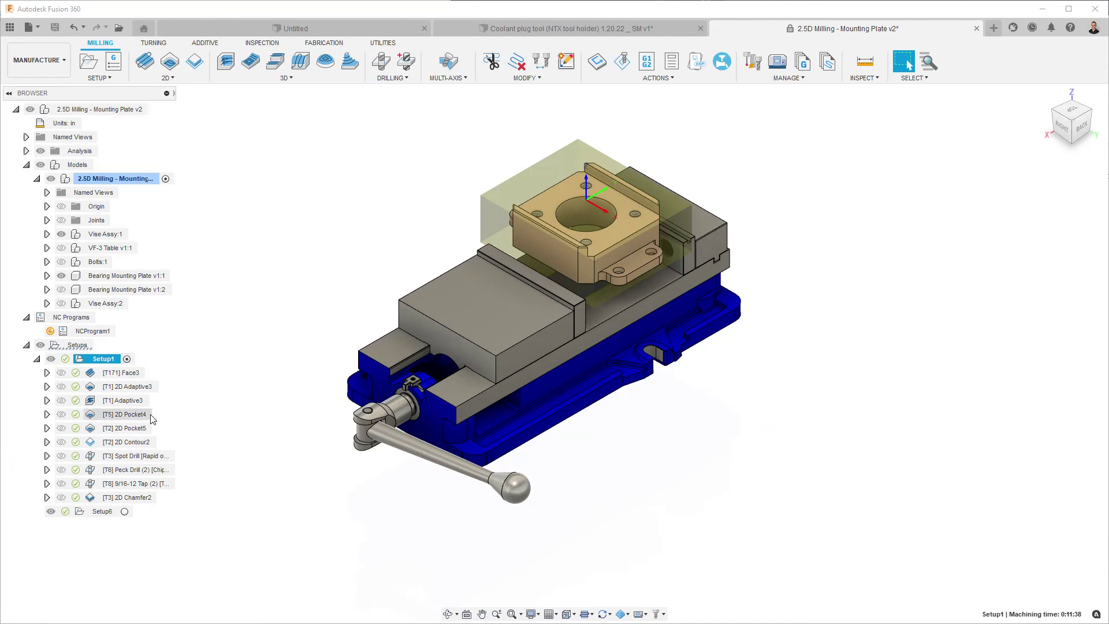
{"action": "left_click", "coordinate": [125, 512]}
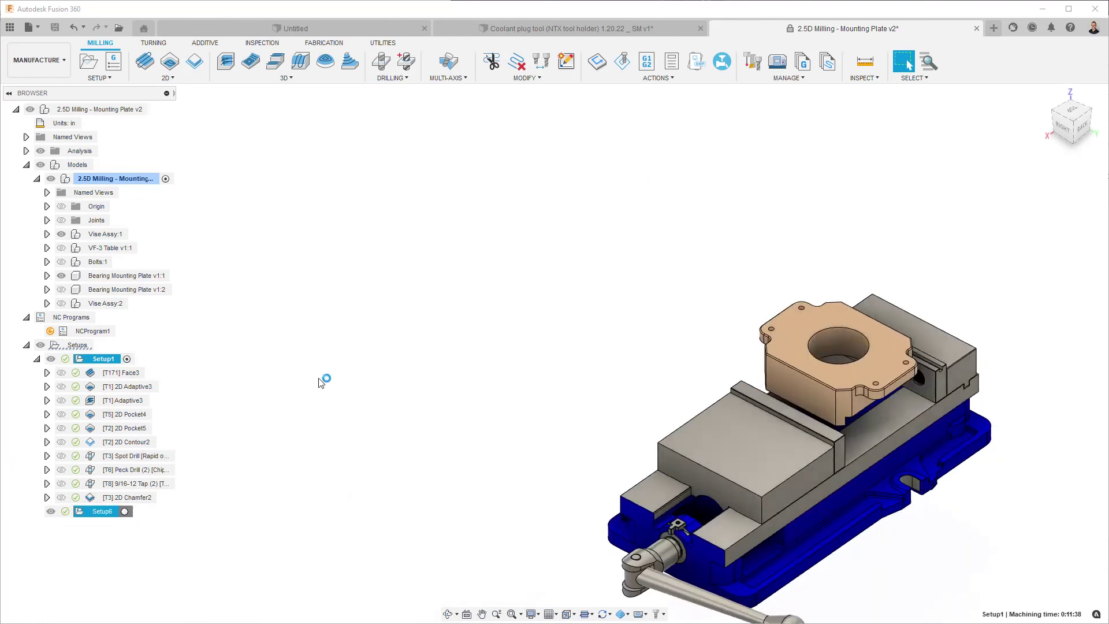